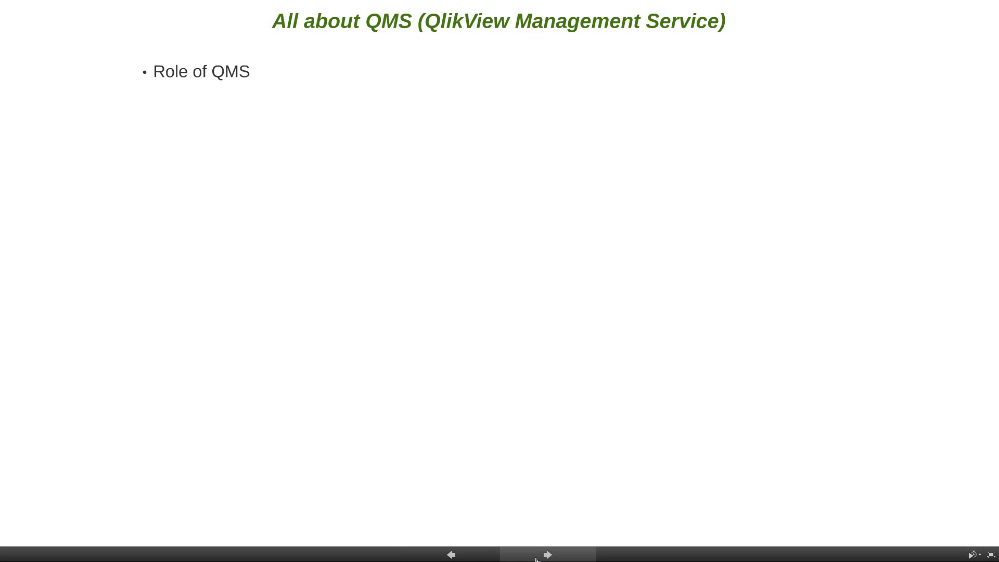
Advance the slideshow to show the Understanding QVPR bullet beneath Role of QMS
{"action": "left_click", "coordinate": [536, 559]}
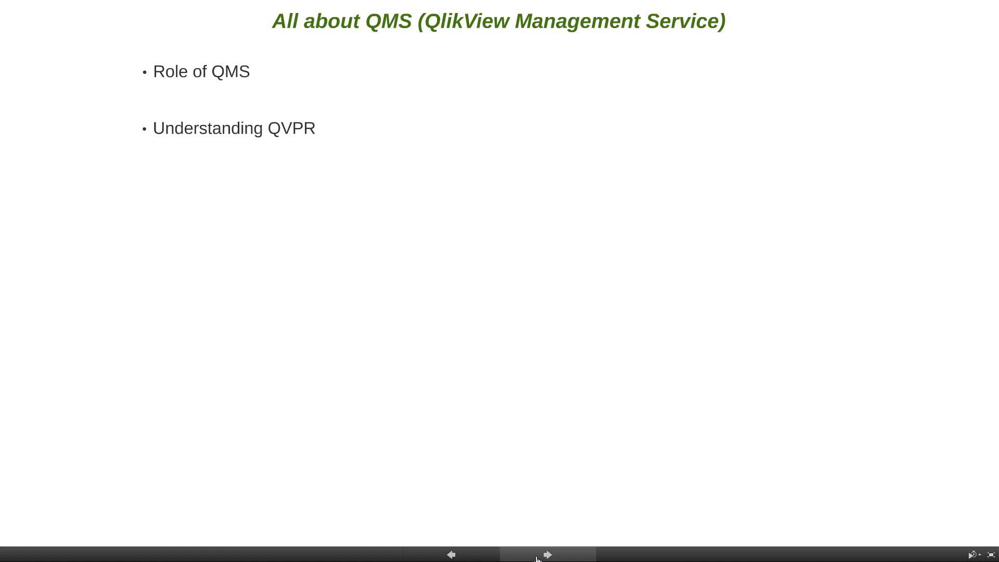
In the Management Console, review Tasks and Services status, then collapse Directory Service Connectors under System Setup
{"action": "key", "text": "alt+Tab"}
{"action": "key", "text": "alt+Tab"}
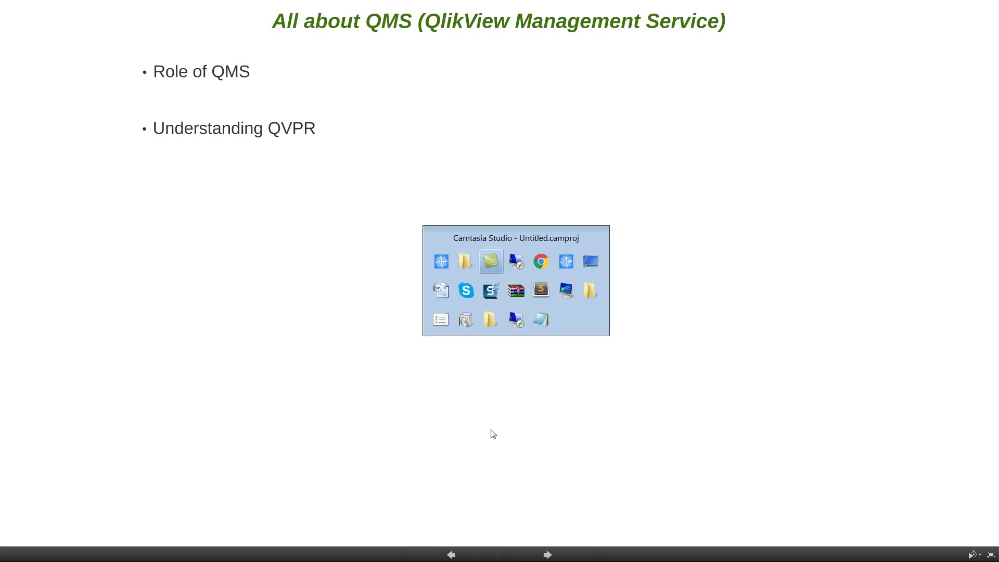
{"action": "key", "text": "alt+Tab"}
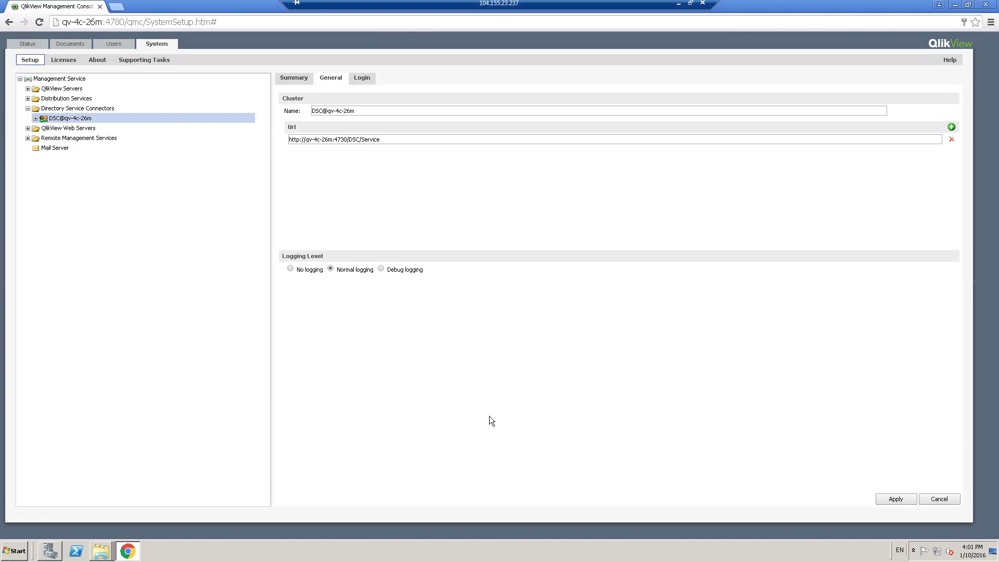
{"action": "left_click", "coordinate": [31, 44]}
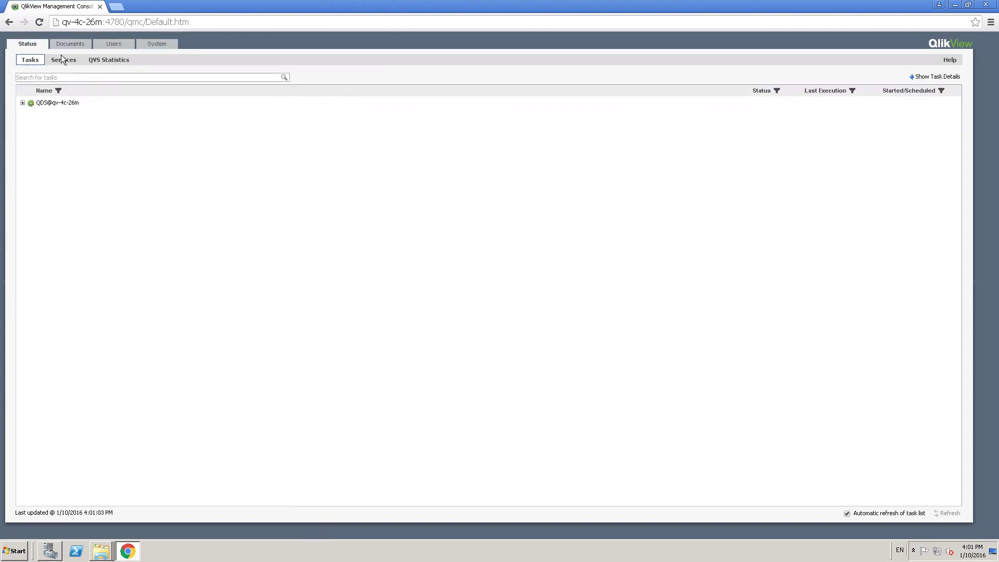
{"action": "left_click", "coordinate": [62, 59]}
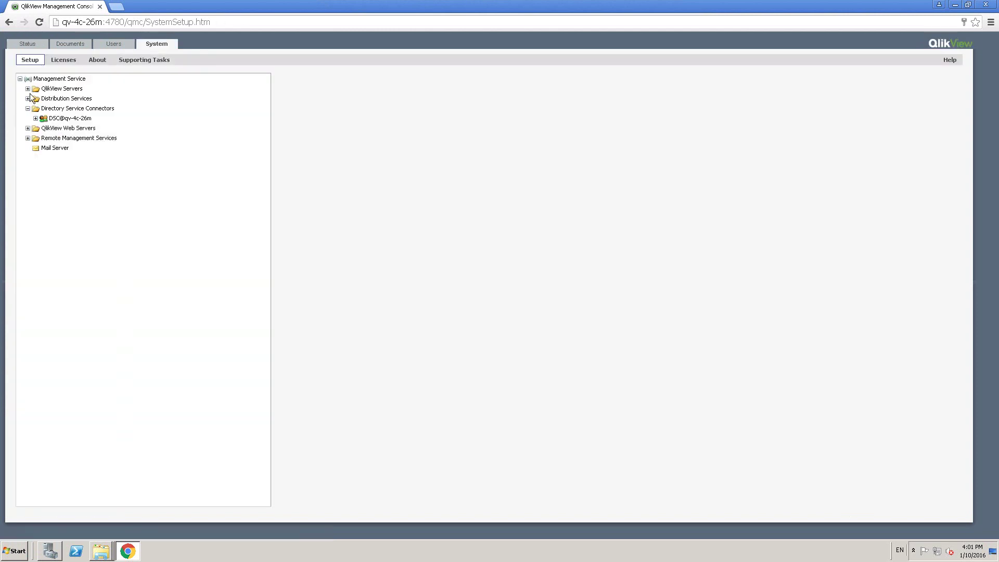
{"action": "left_click", "coordinate": [28, 108]}
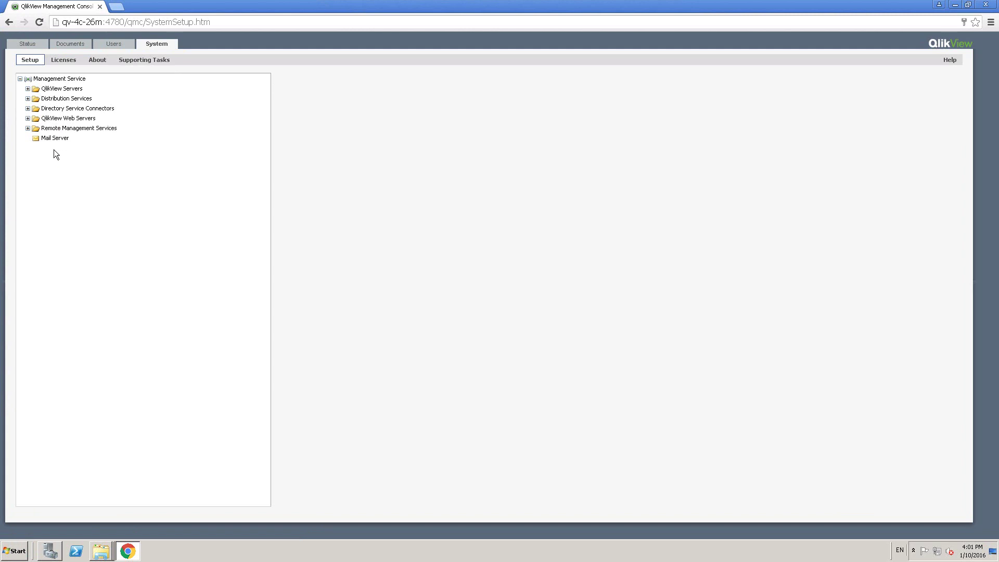
Show the Management Service's Repository tab: XML repository QVPR with daily 00:00 backups
{"action": "left_click", "coordinate": [61, 79]}
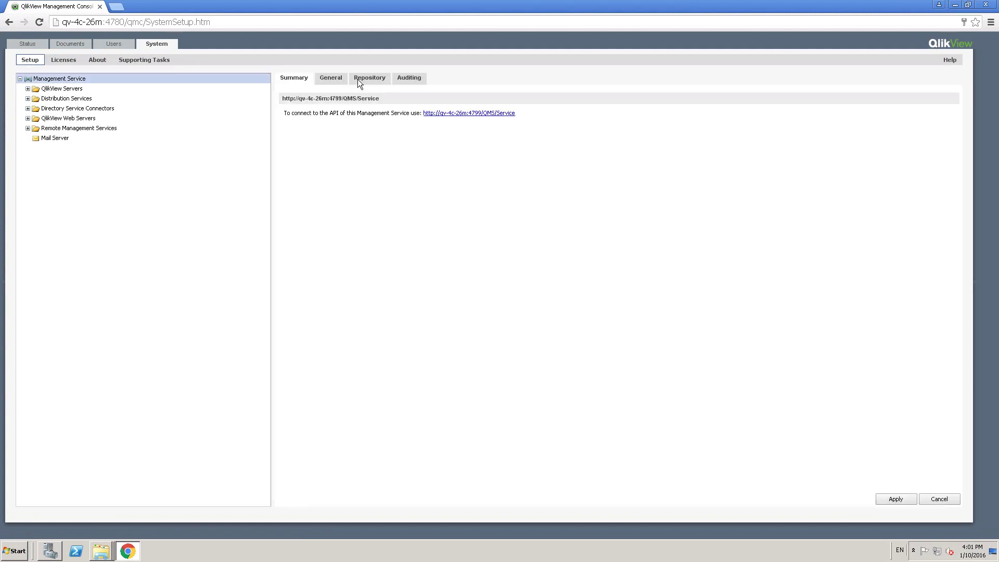
{"action": "left_click", "coordinate": [368, 81]}
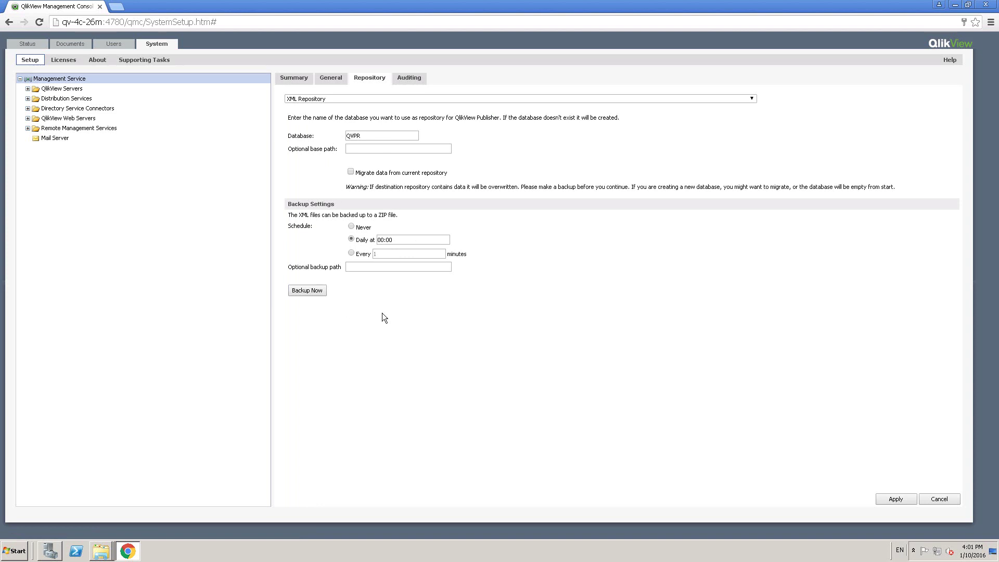
Change the repository type to Microsoft SQL Server, with server QV-4C-26M and port 1433
{"action": "left_click", "coordinate": [751, 99]}
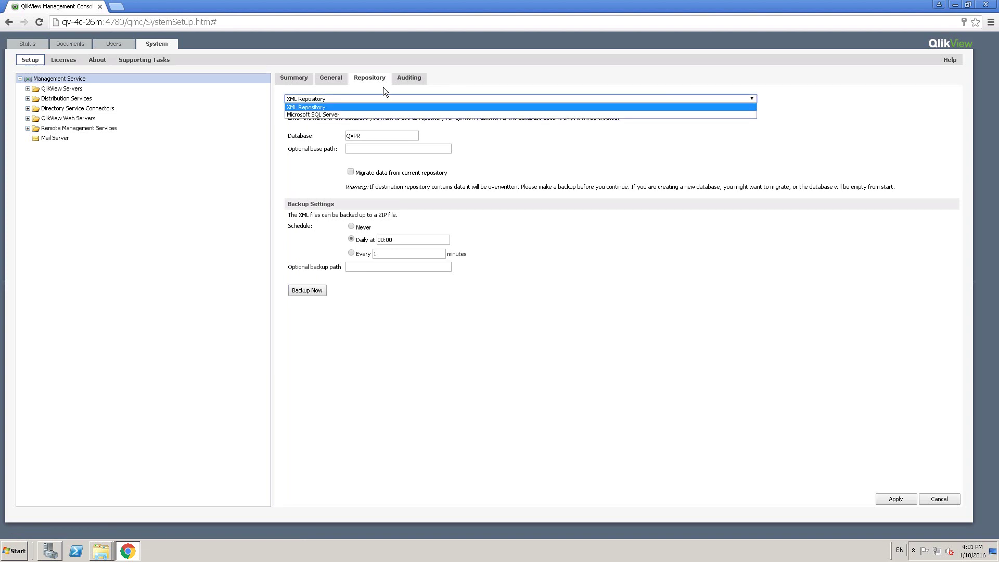
{"action": "left_click", "coordinate": [334, 116]}
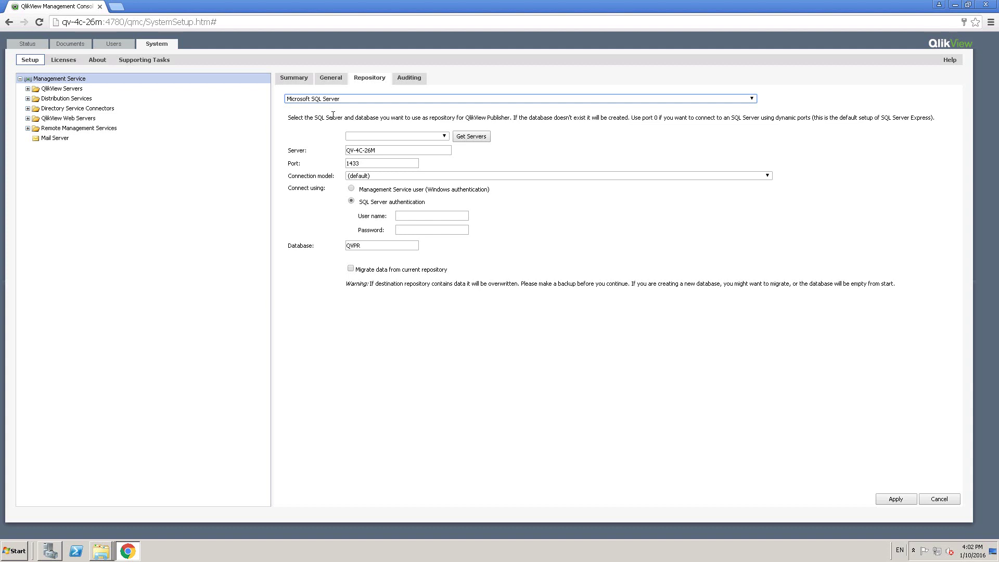
{"action": "left_click", "coordinate": [407, 201]}
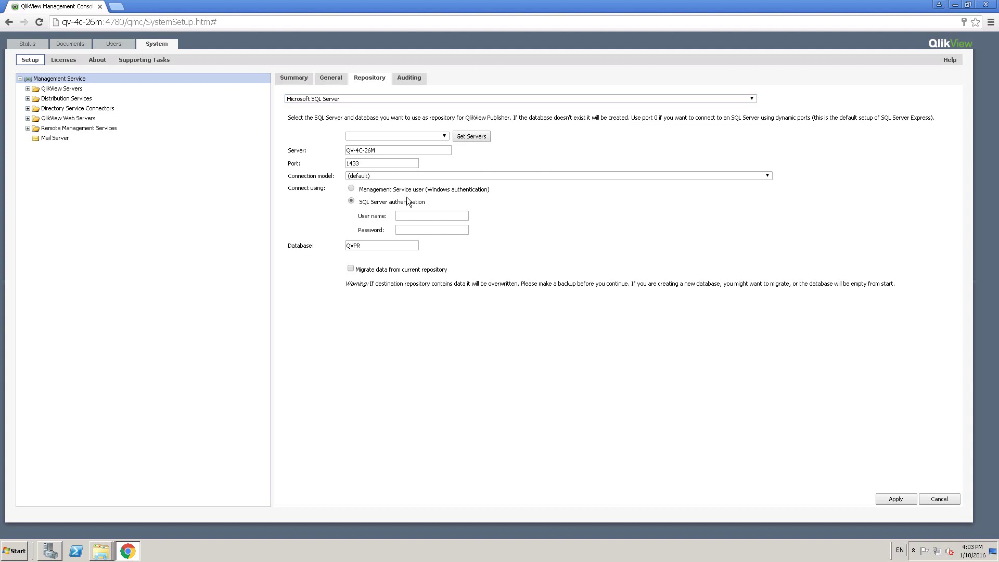
Show the QMS Debugging bullet on the slide, then head back toward the Remote Desktop session
{"action": "mouse_move", "coordinate": [548, 2]}
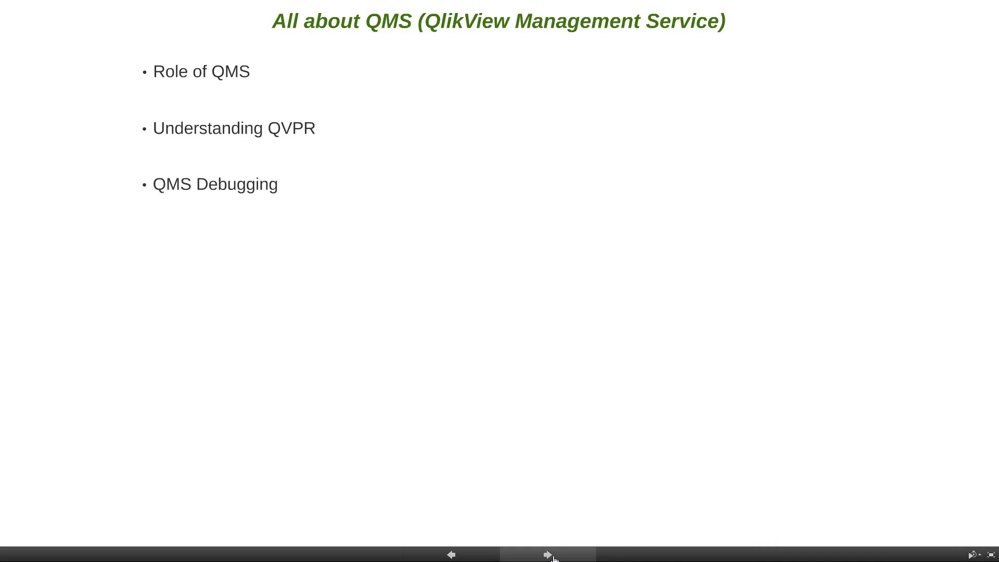
{"action": "key", "text": "alt+Tab"}
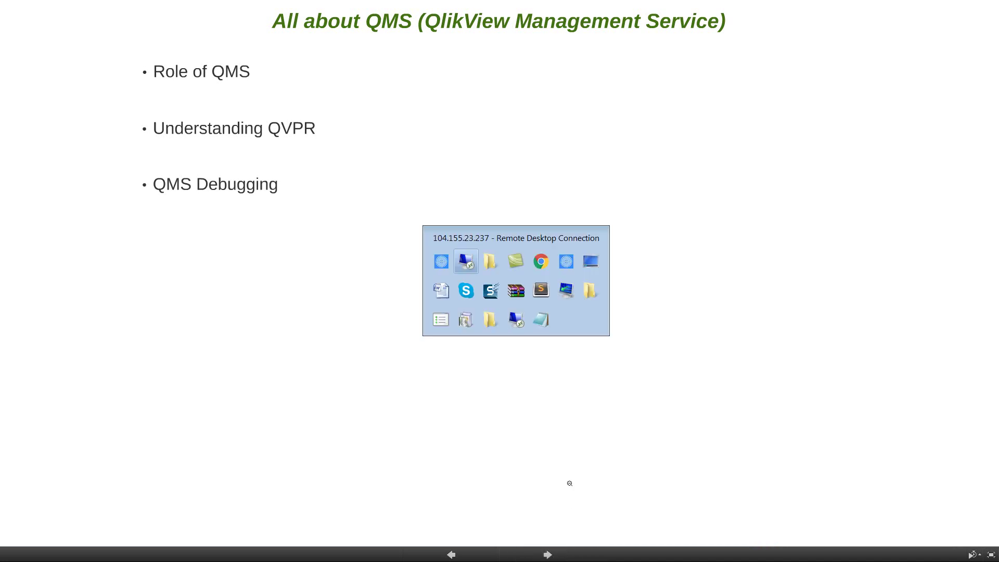
In the remote session, browse to C:\ProgramData\QlikTech\ManagementService
{"action": "key", "text": "alt+Tab"}
{"action": "key", "text": "alt+shift+Tab"}
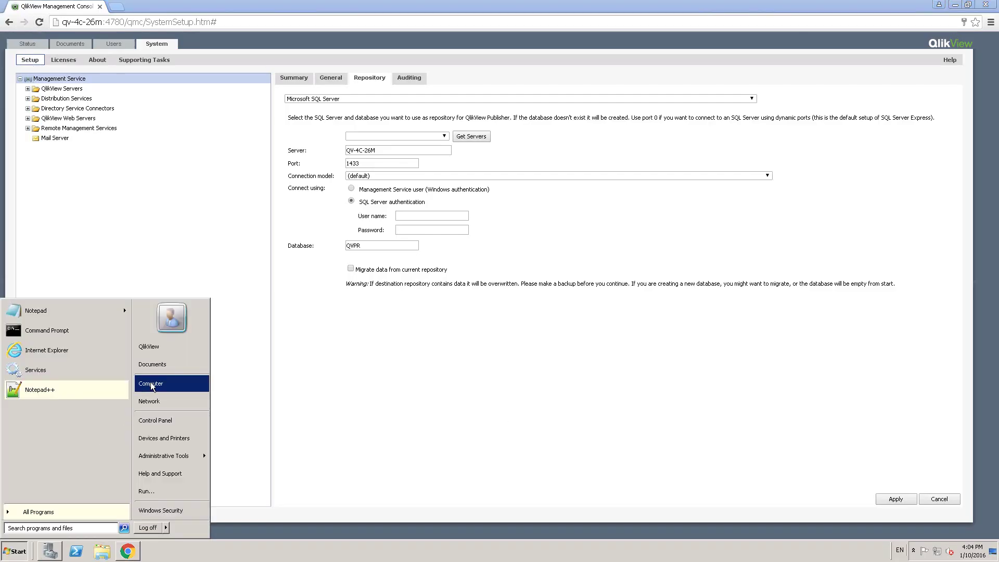
{"action": "left_click", "coordinate": [151, 383]}
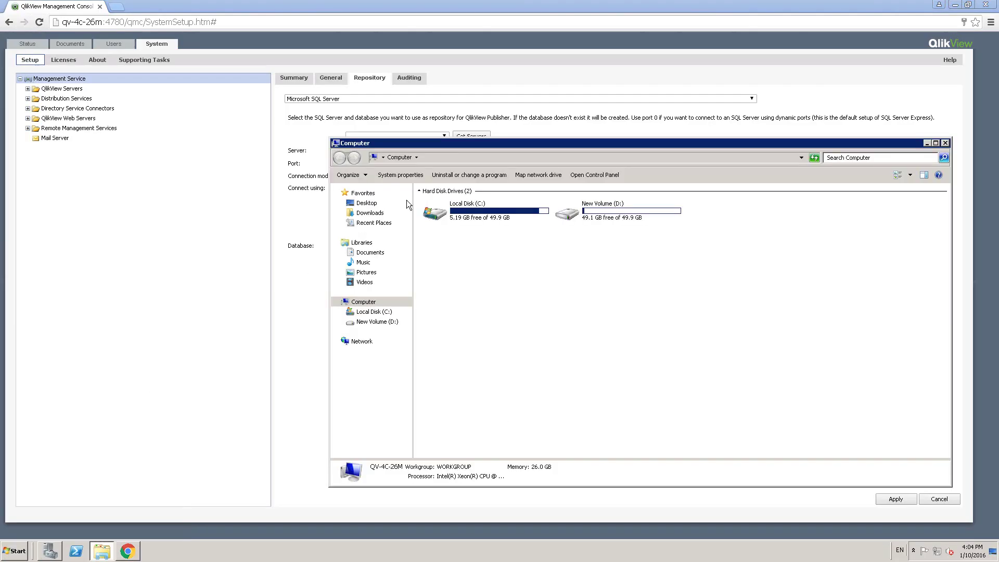
{"action": "double_click", "coordinate": [497, 210]}
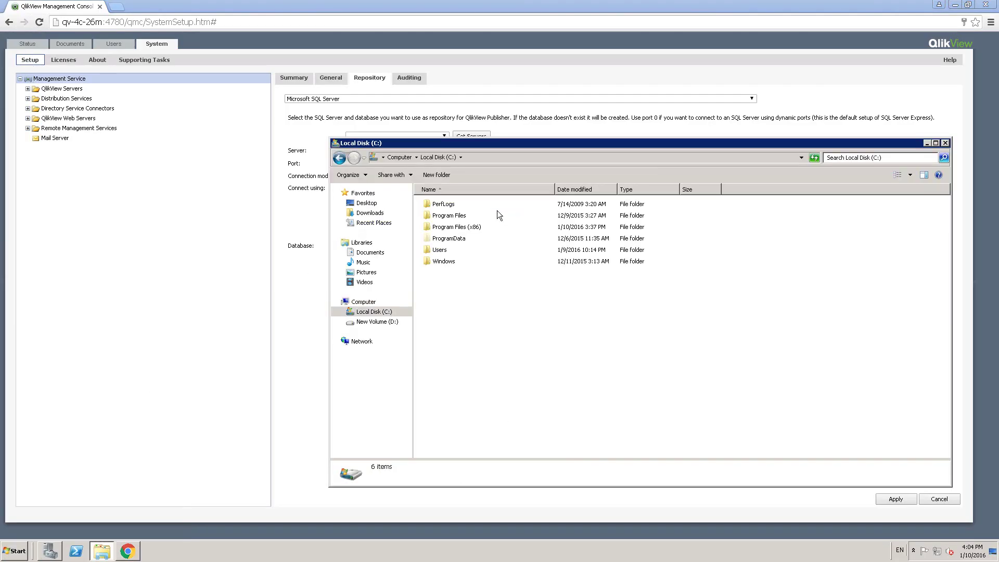
{"action": "left_click", "coordinate": [450, 238]}
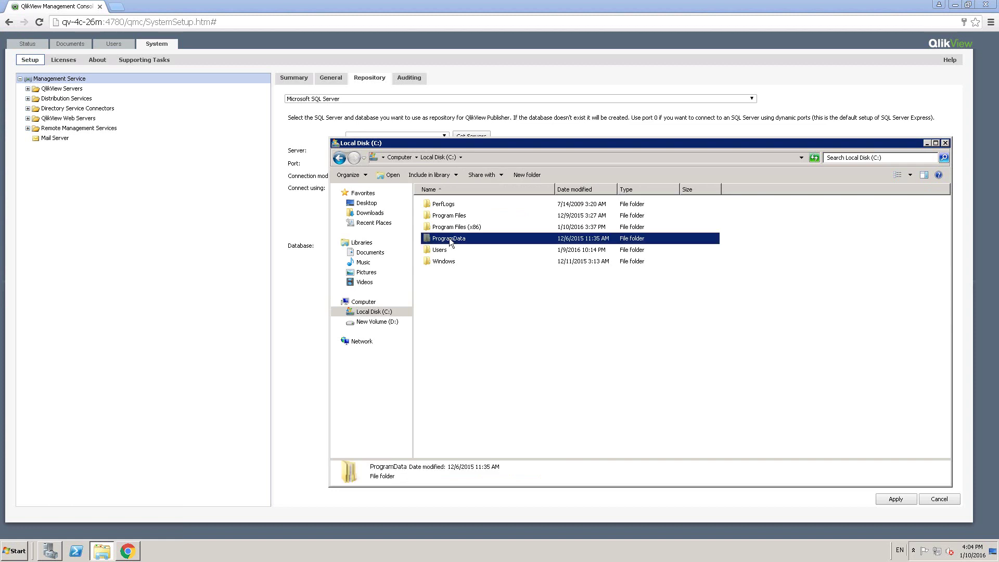
{"action": "double_click", "coordinate": [449, 238]}
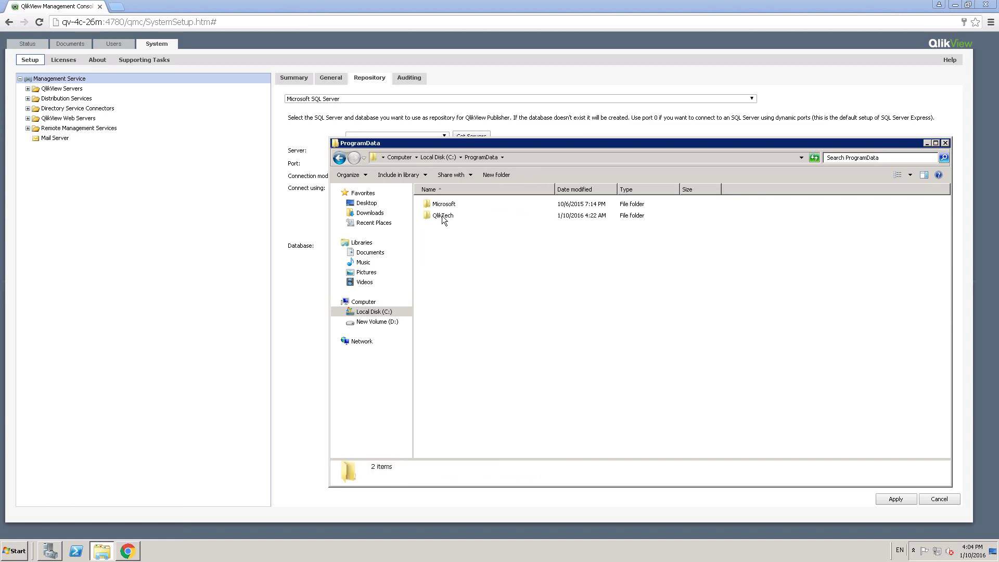
{"action": "double_click", "coordinate": [440, 215]}
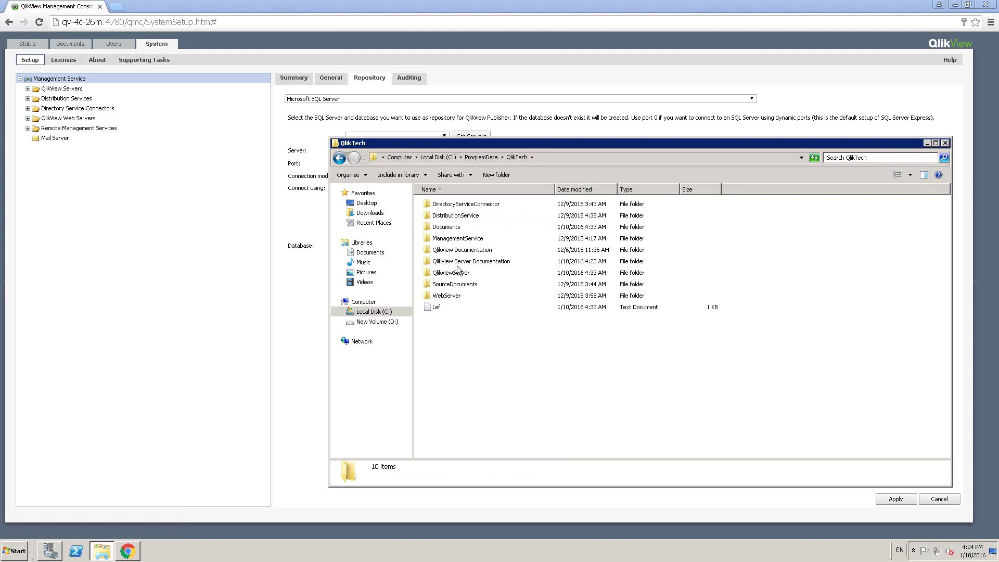
{"action": "double_click", "coordinate": [460, 239]}
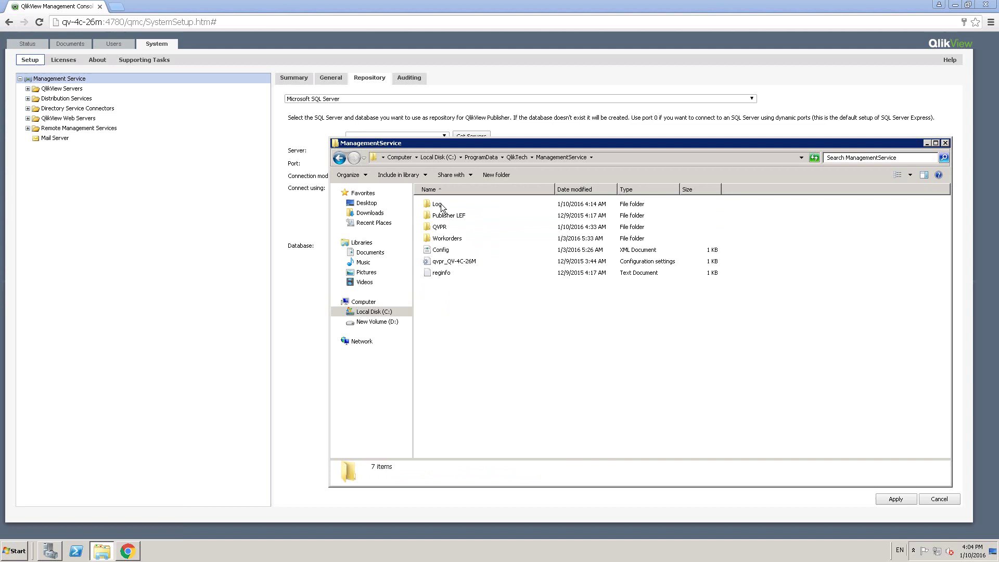
View the daily files in the Log folder, then open the QVPR Backups folder
{"action": "double_click", "coordinate": [440, 206]}
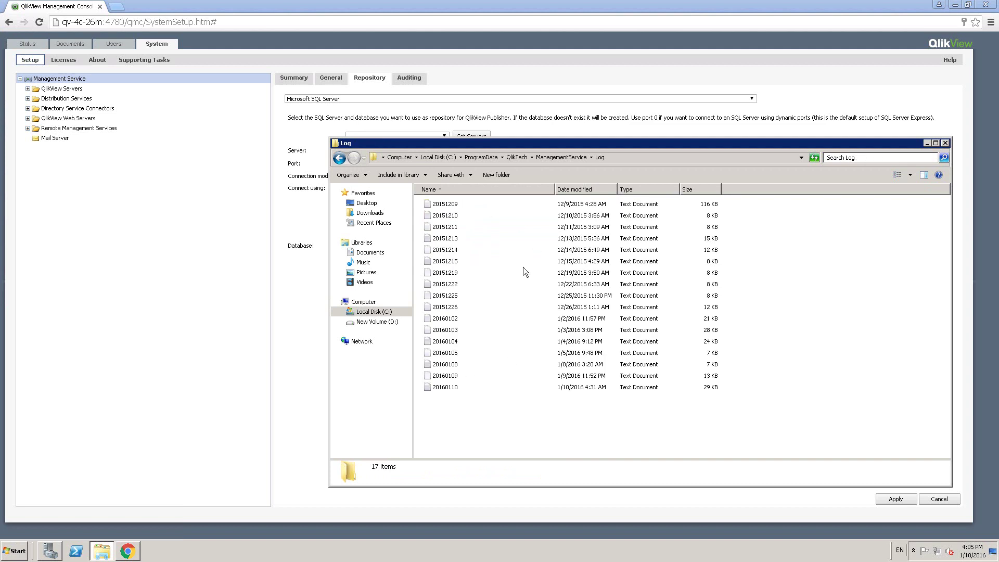
{"action": "left_click", "coordinate": [556, 158]}
{"action": "double_click", "coordinate": [445, 228]}
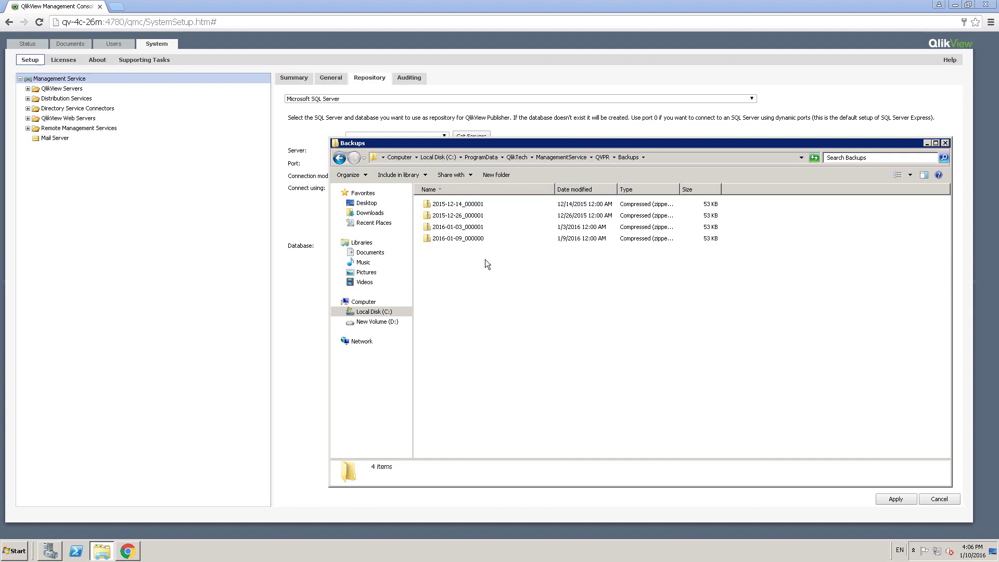
Restore the QVPR Backups window and bring up the Windows Start menu
{"action": "left_click", "coordinate": [179, 286]}
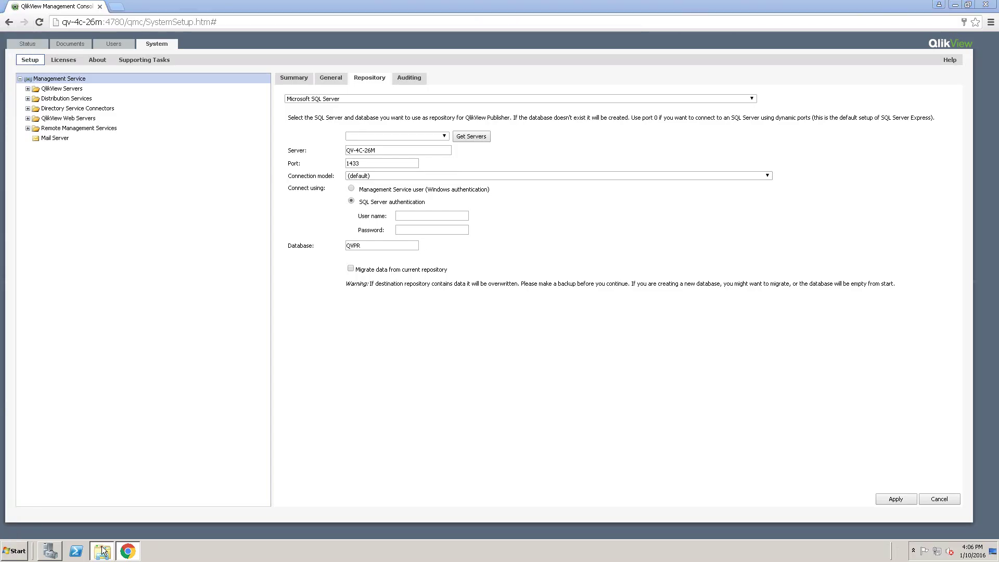
{"action": "left_click", "coordinate": [103, 551]}
{"action": "left_click", "coordinate": [7, 554]}
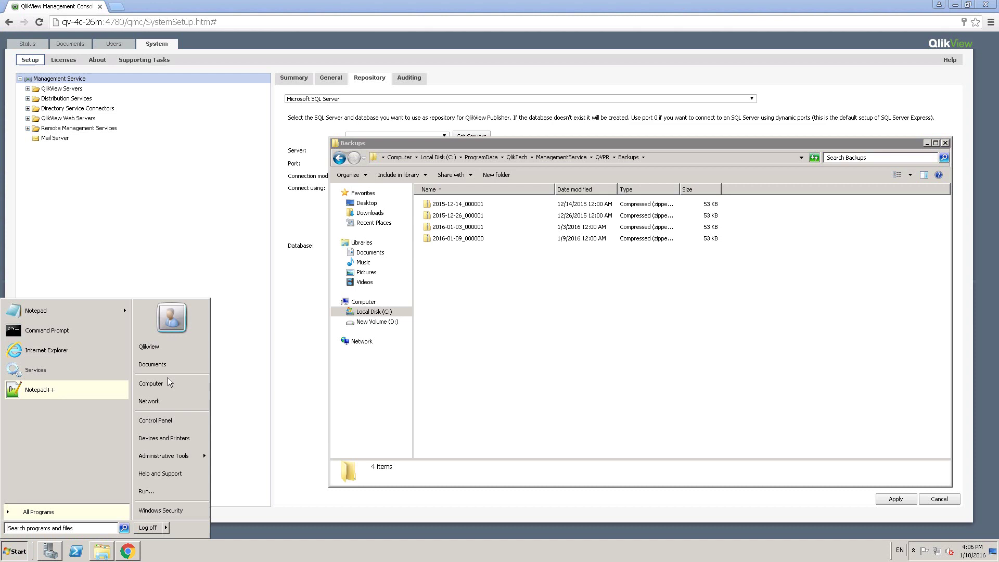
Browse to C:\Program Files\QlikView\Management Service
{"action": "left_click", "coordinate": [168, 385]}
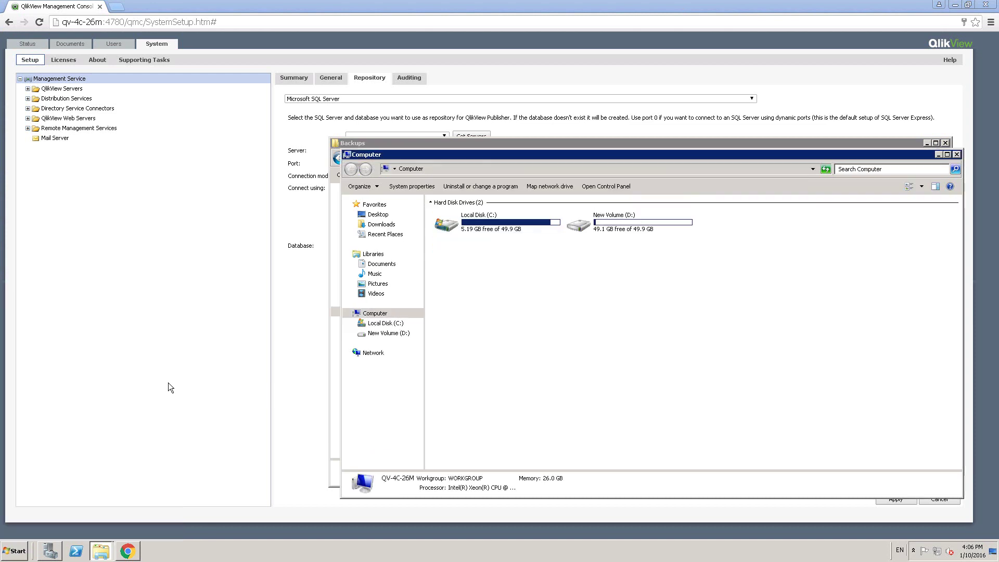
{"action": "left_click", "coordinate": [493, 228]}
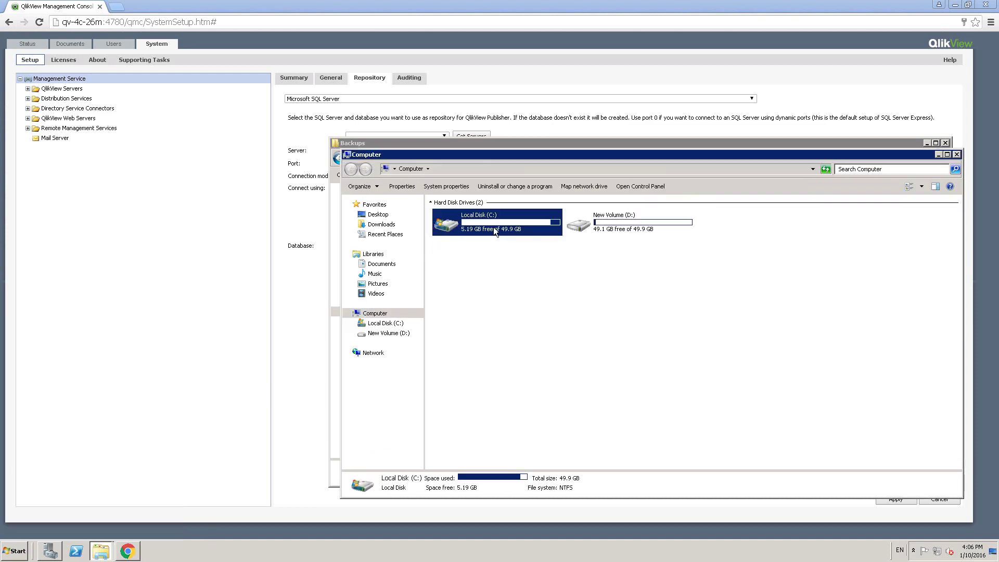
{"action": "double_click", "coordinate": [493, 227]}
{"action": "double_click", "coordinate": [460, 229]}
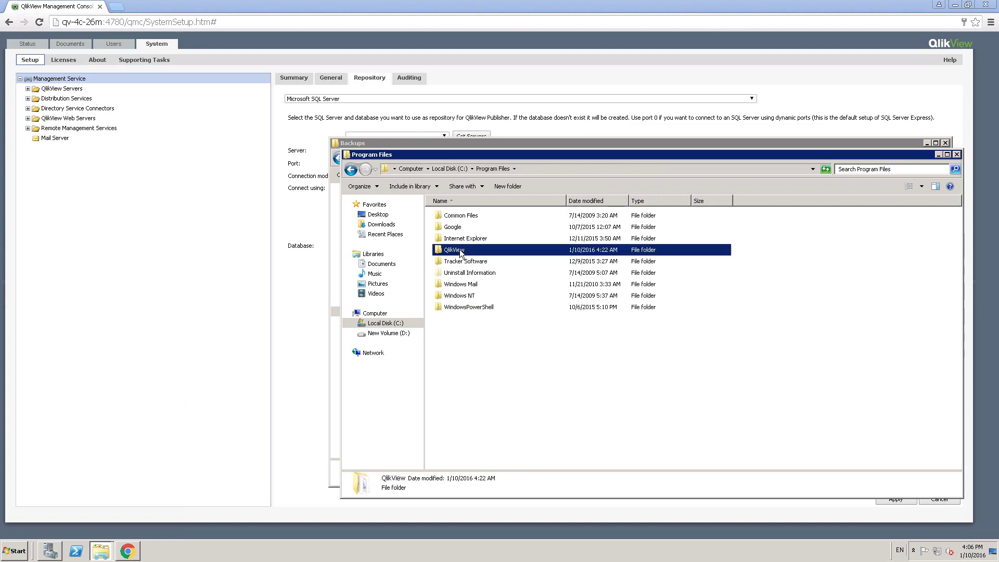
{"action": "double_click", "coordinate": [460, 249]}
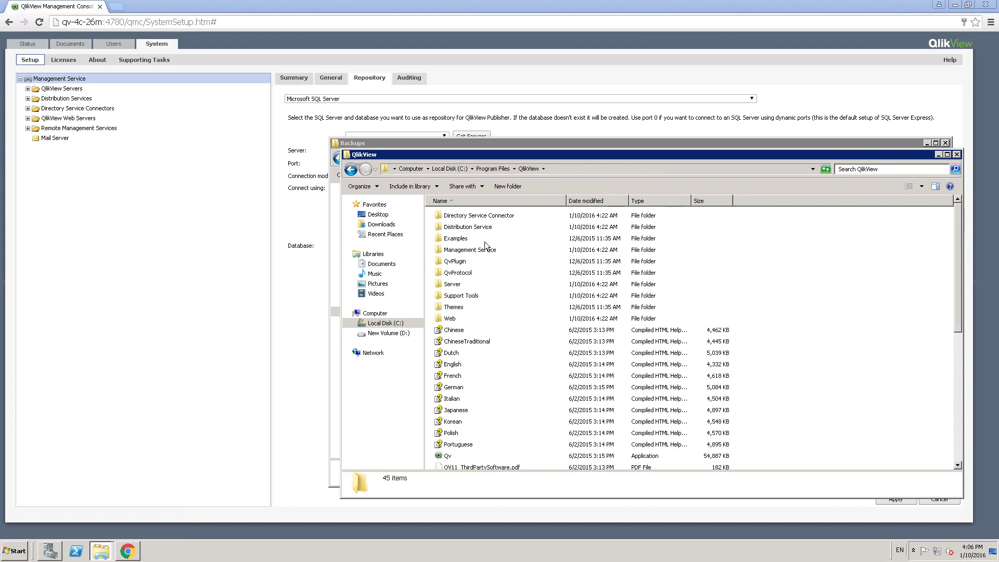
{"action": "double_click", "coordinate": [479, 251]}
Select QVManagementService.exe.config, then view the Management Service's General logging settings in QMC
{"action": "left_click", "coordinate": [530, 377]}
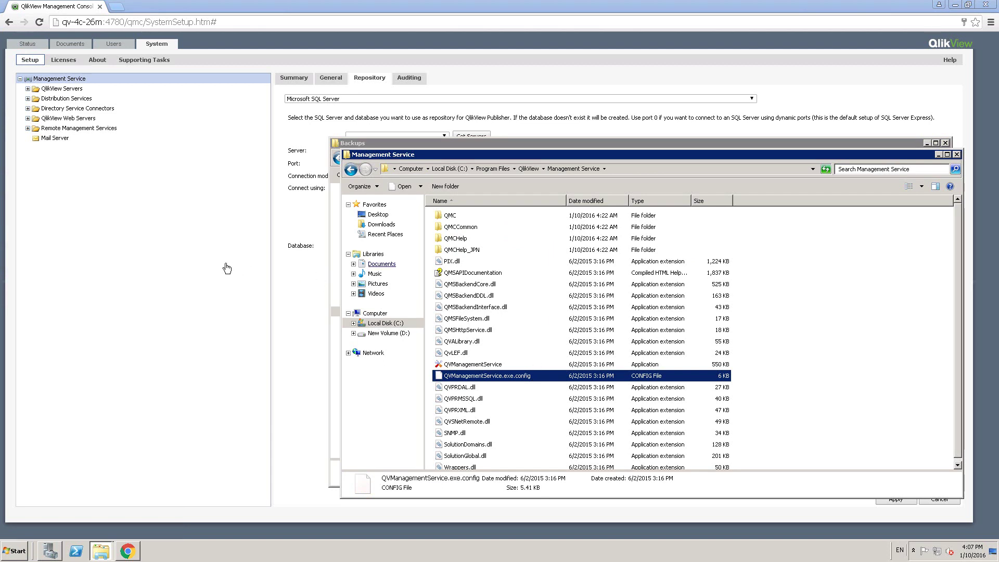
{"action": "left_click", "coordinate": [309, 149]}
{"action": "left_click", "coordinate": [331, 79]}
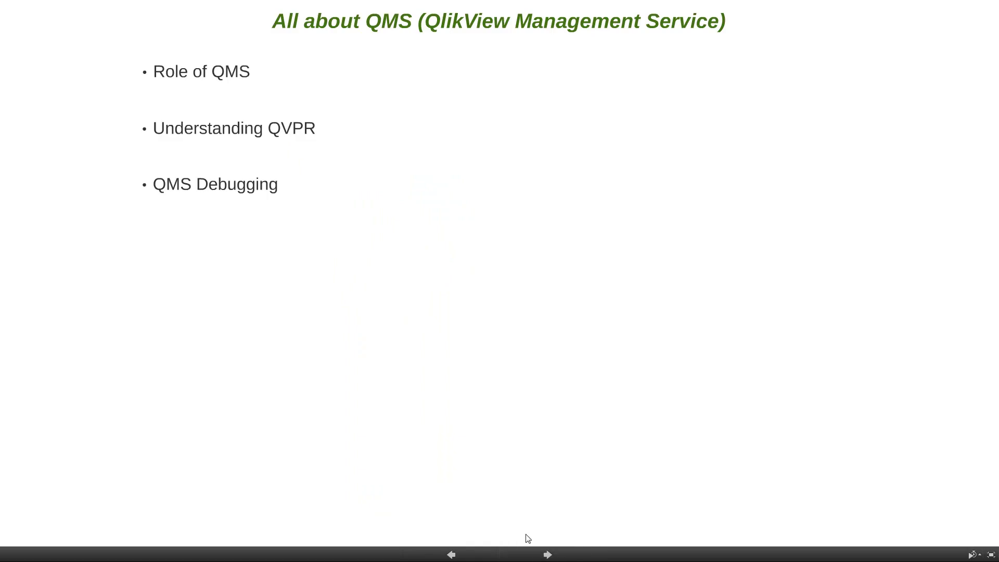
Reveal the 'Extending QMC with QMS API' bullet on the All about QMS slide
{"action": "left_click", "coordinate": [554, 554]}
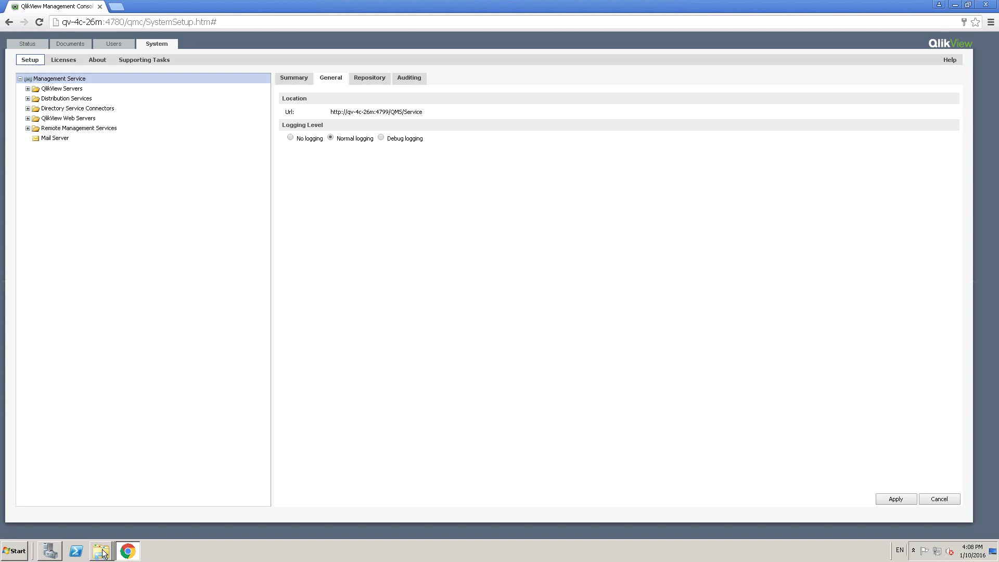
Restore and maximize the Management Service folder, then open the QMSAPIDocumentation help file
{"action": "mouse_move", "coordinate": [102, 549]}
{"action": "left_click", "coordinate": [108, 529]}
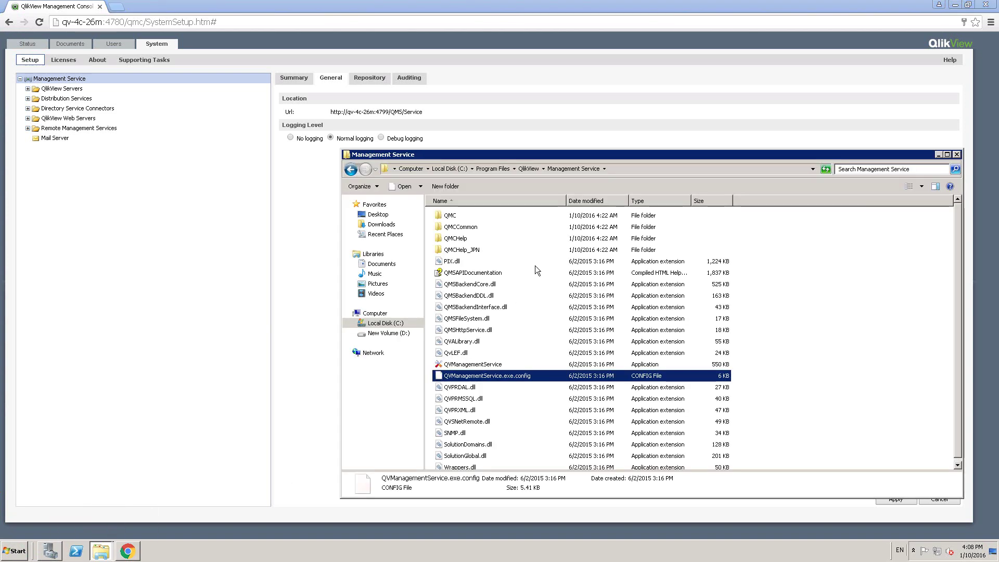
{"action": "double_click", "coordinate": [536, 157]}
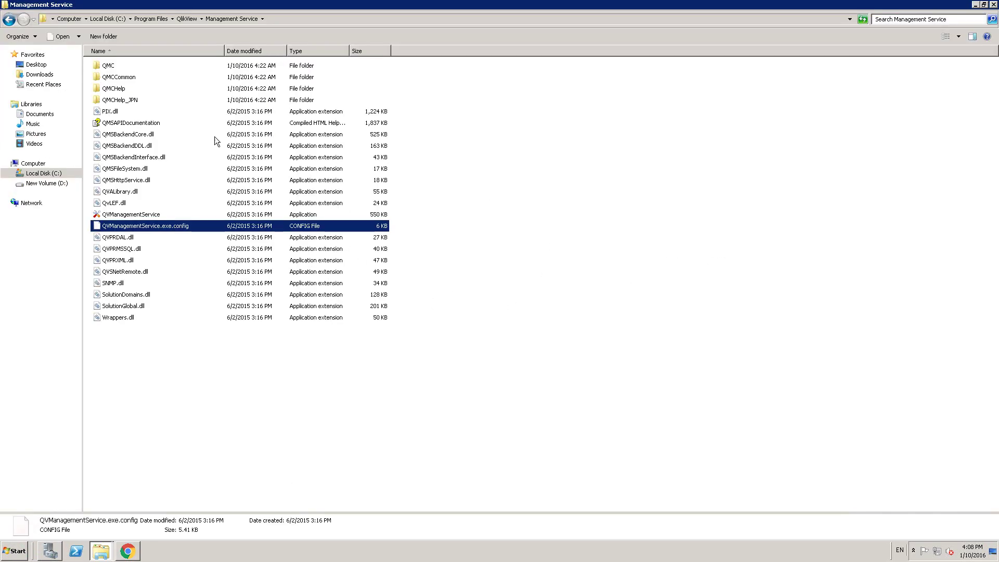
{"action": "left_click", "coordinate": [128, 125]}
{"action": "double_click", "coordinate": [128, 125]}
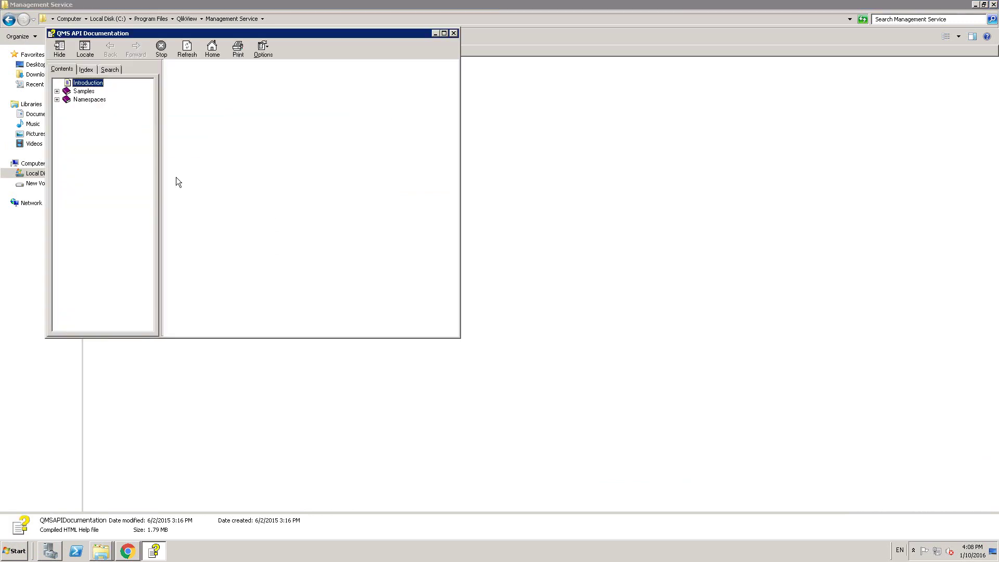
Maximize the help and browse Namespaces > PIX.QMSAPI.DataObjects to the DocumentTask.TaskReduce.TaskReduceDynamic Members page
{"action": "double_click", "coordinate": [226, 34]}
{"action": "left_click", "coordinate": [37, 63]}
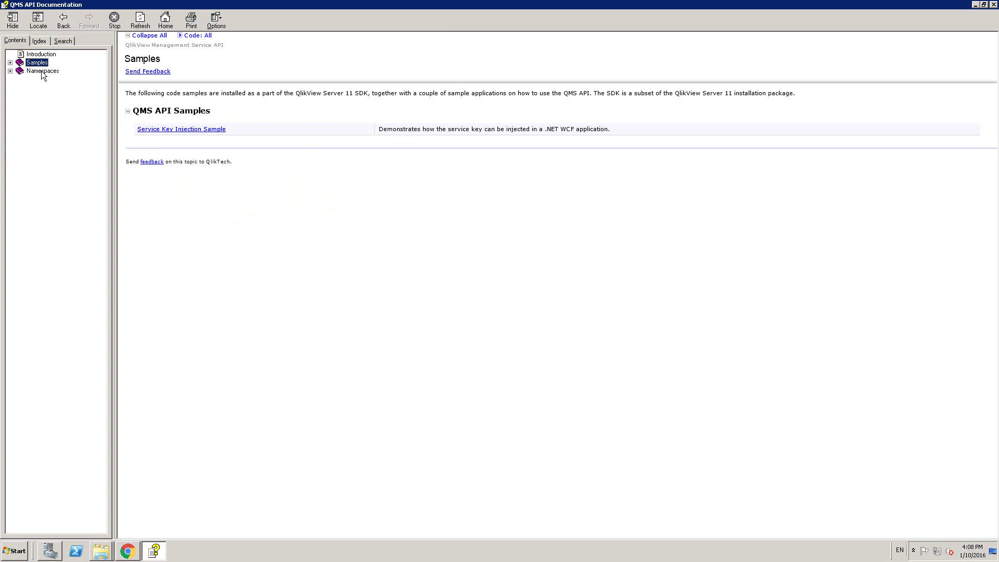
{"action": "left_click", "coordinate": [42, 71]}
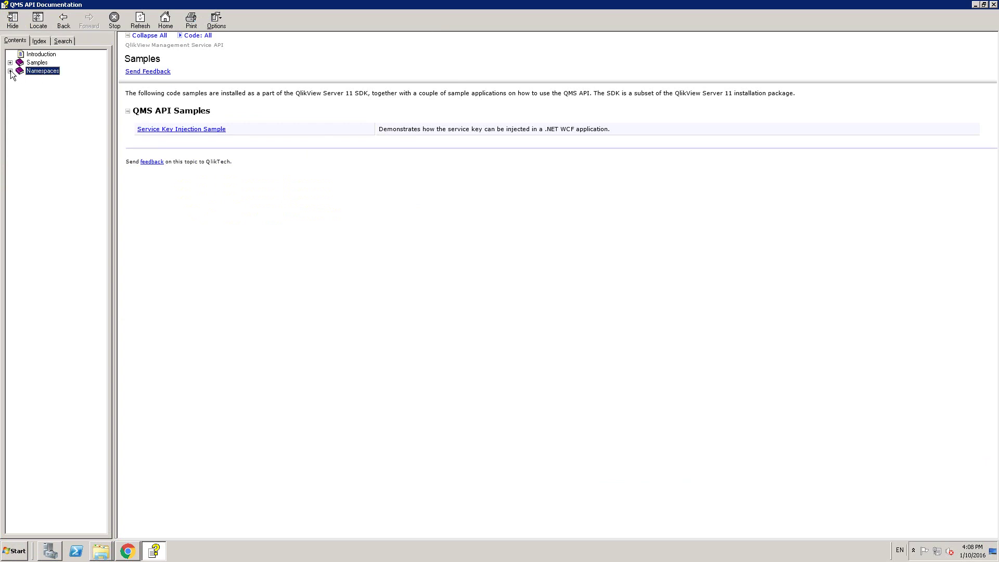
{"action": "left_click", "coordinate": [10, 71]}
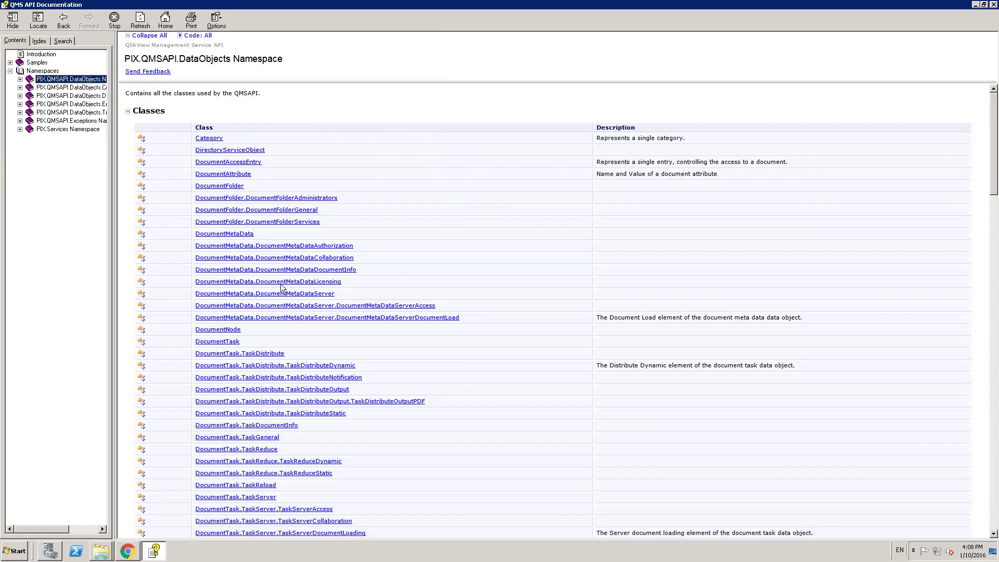
{"action": "left_click", "coordinate": [20, 79]}
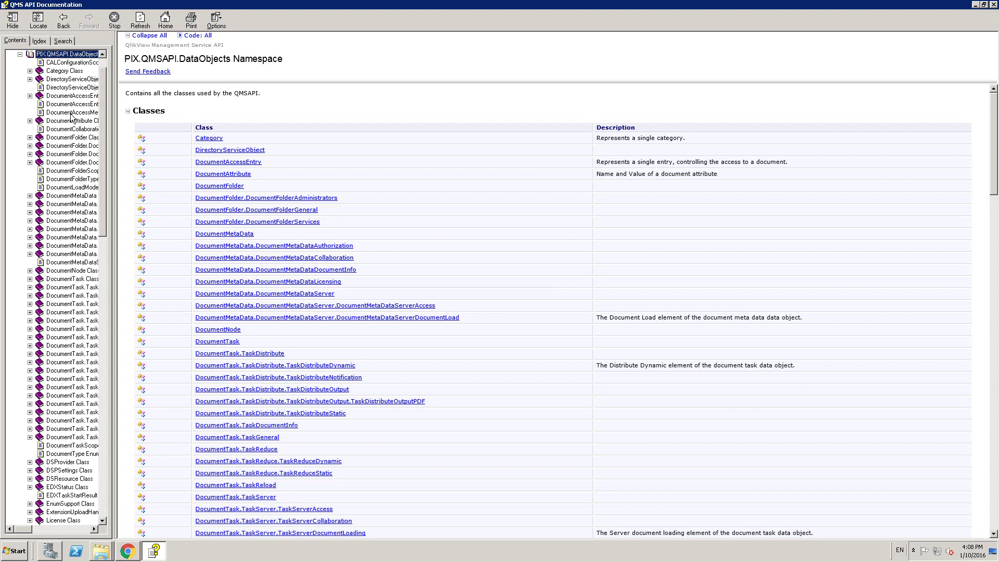
{"action": "left_click", "coordinate": [30, 362]}
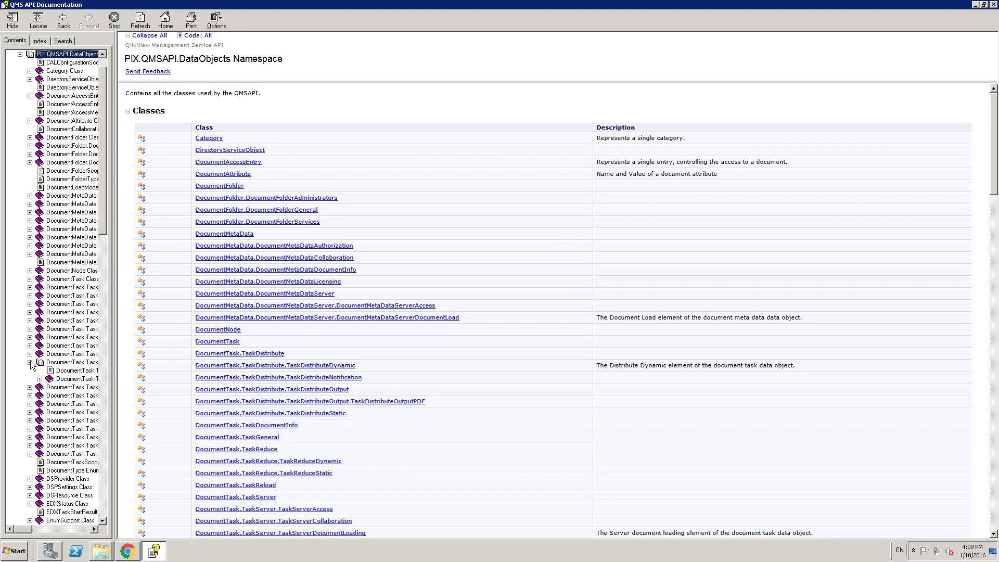
{"action": "left_click", "coordinate": [59, 372]}
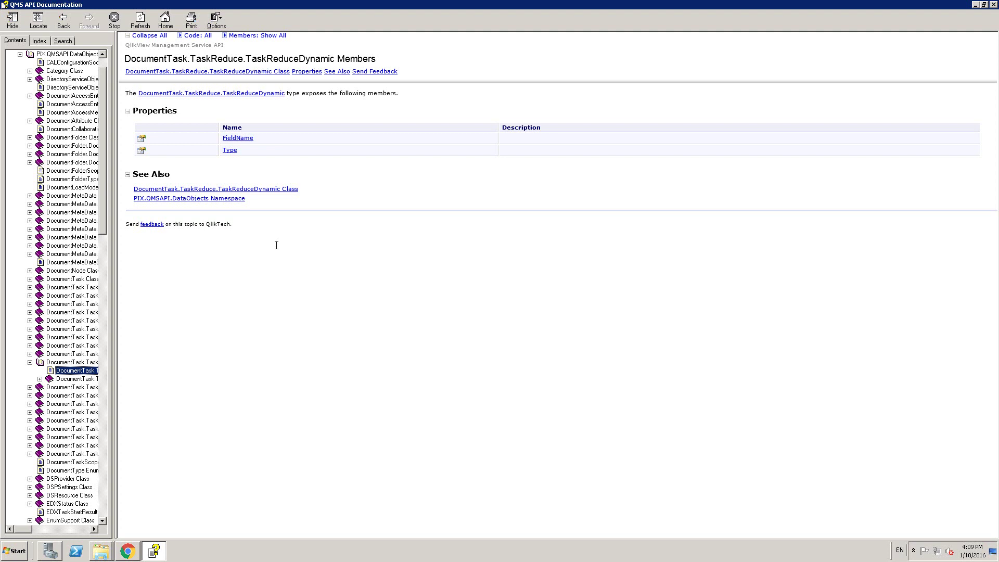
Run services.msc, maximize it, widen the Name column and select QlikView Management Service
{"action": "left_click", "coordinate": [15, 550]}
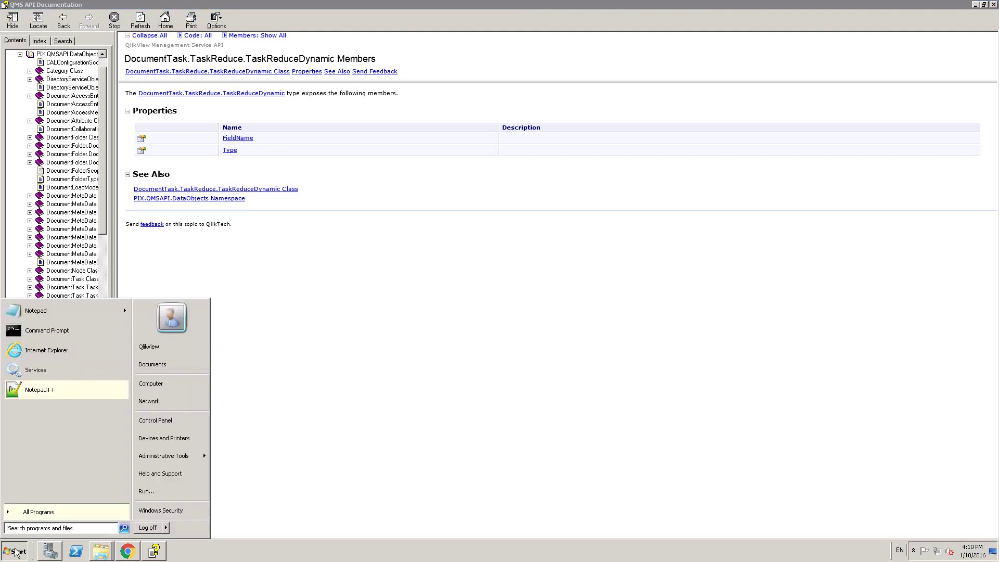
{"action": "left_click", "coordinate": [146, 491]}
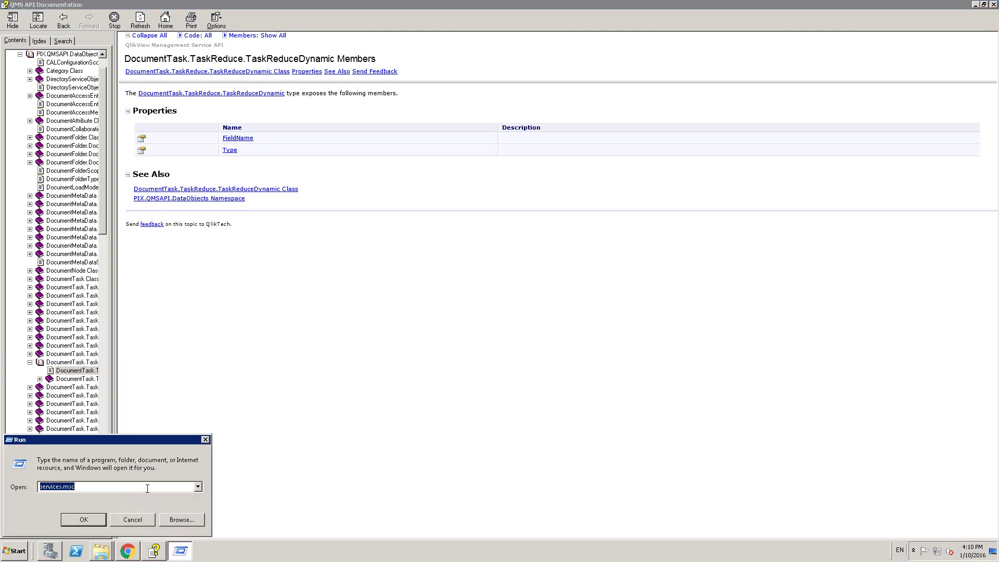
{"action": "key", "text": "Return"}
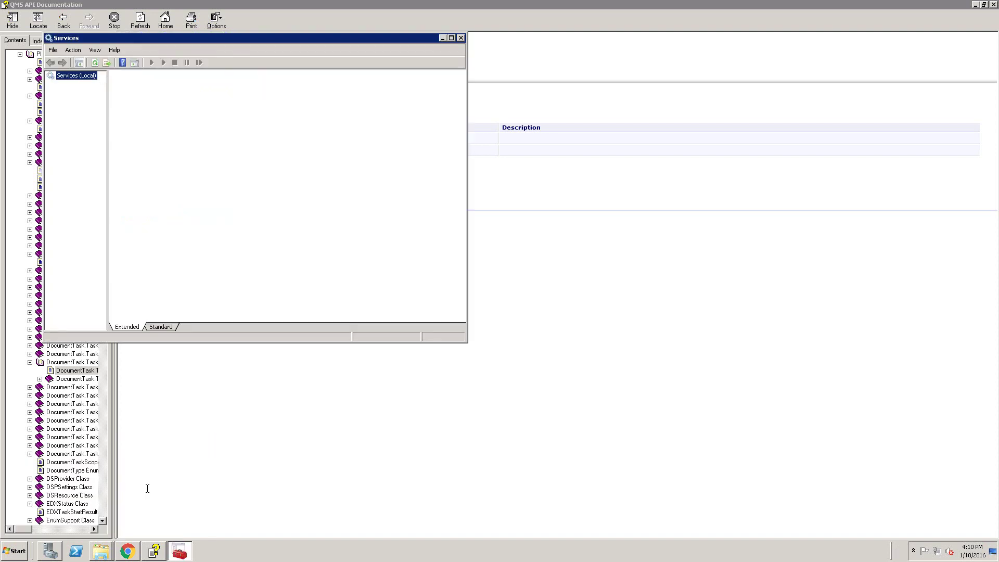
{"action": "left_click", "coordinate": [450, 38]}
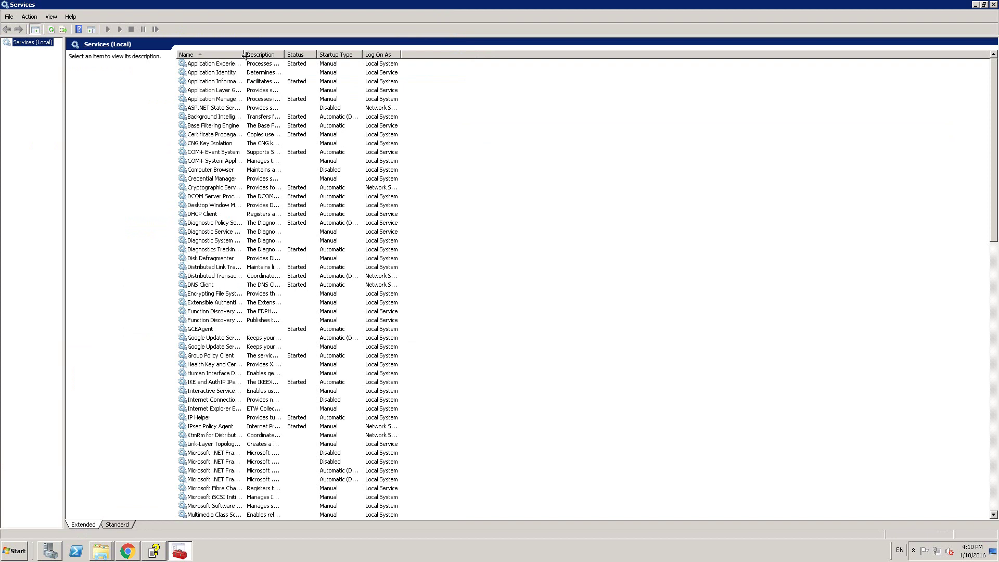
{"action": "left_click_drag", "start_coordinate": [244, 56], "coordinate": [335, 55]}
{"action": "type", "text": "q"}
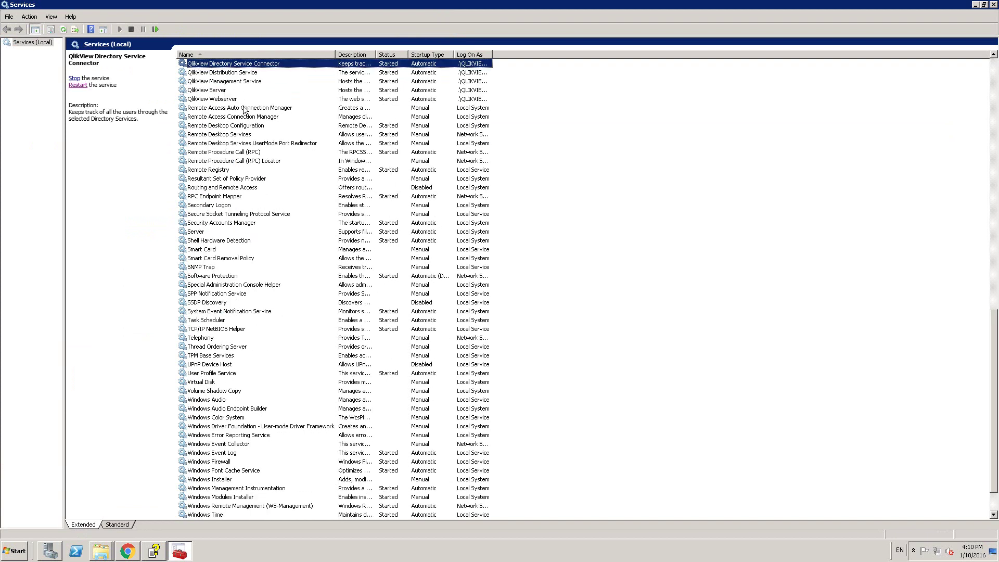
{"action": "left_click", "coordinate": [245, 80]}
Open QlikView Management Service properties and show the Startup type choices (currently Automatic)
{"action": "right_click", "coordinate": [245, 81]}
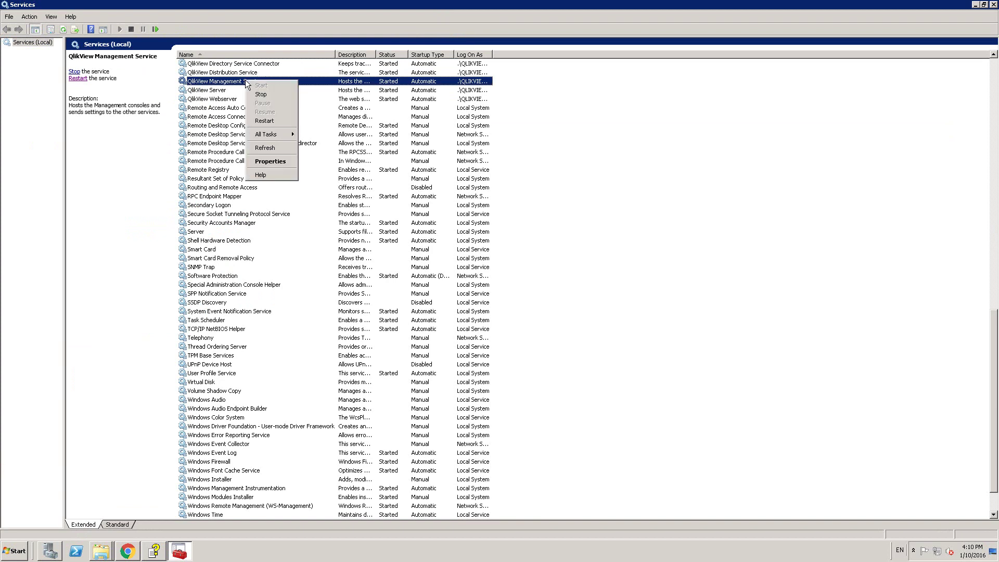
{"action": "left_click", "coordinate": [274, 162]}
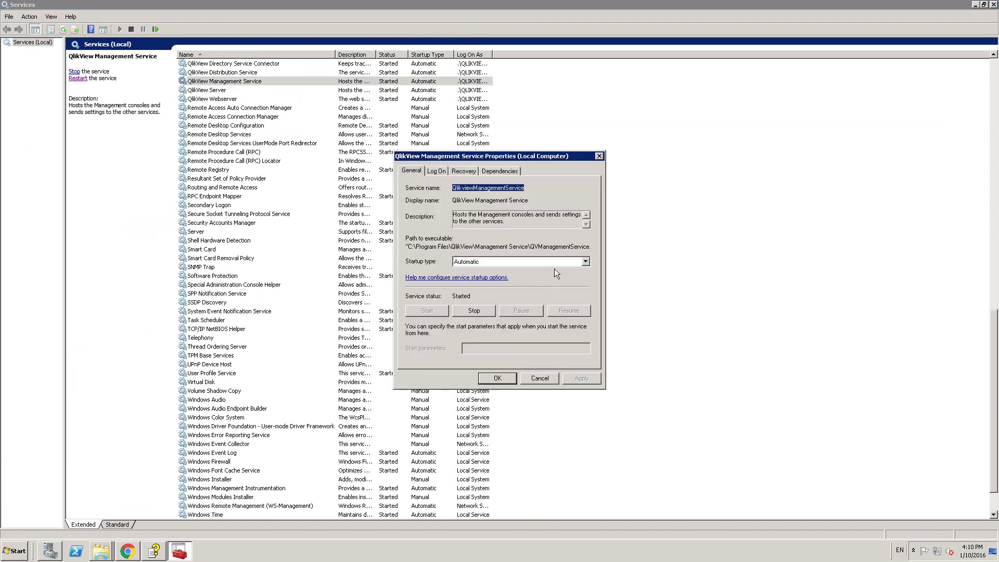
{"action": "left_click", "coordinate": [550, 262]}
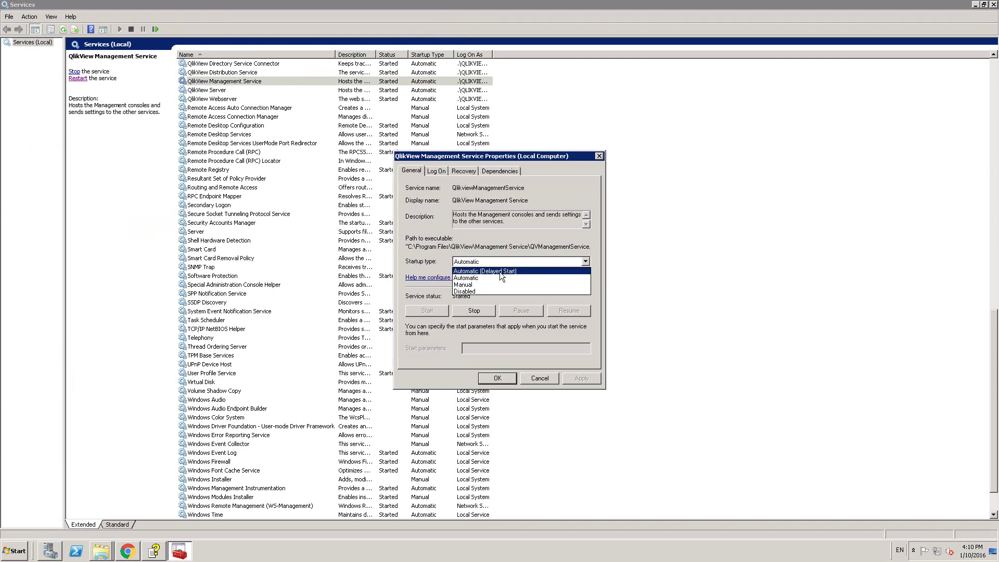